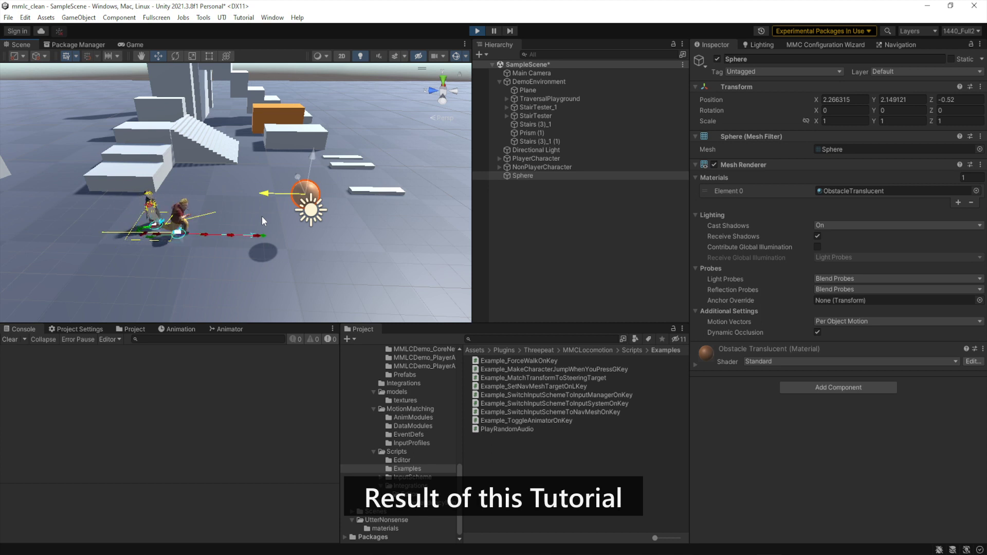
During play, drag the Sphere along its Z axis so the NPC follows it
{"action": "left_click_drag", "start_coordinate": [264, 194], "coordinate": [335, 273]}
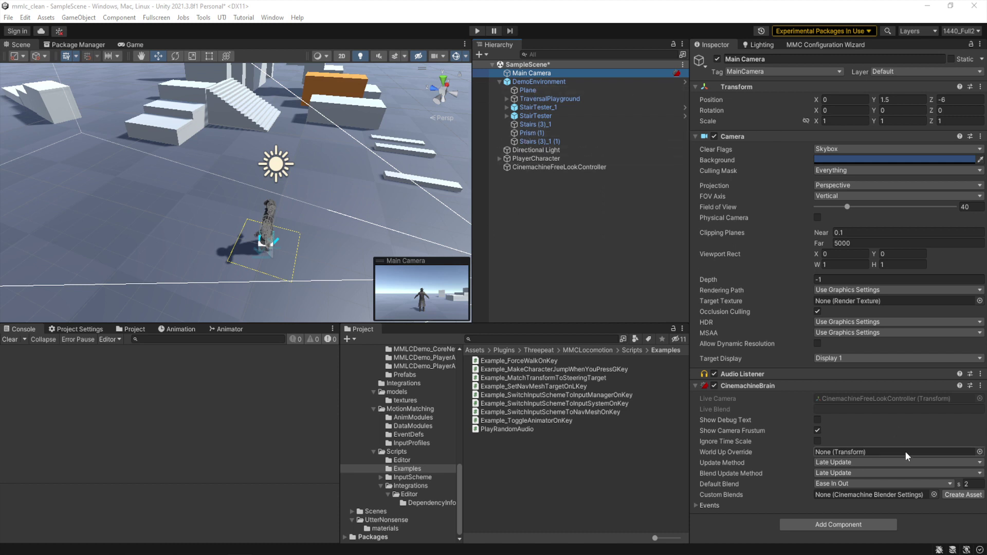
Remove the CinemachineBrain component and delete the CinemachineFreeLookController object
{"action": "left_click", "coordinate": [980, 386]}
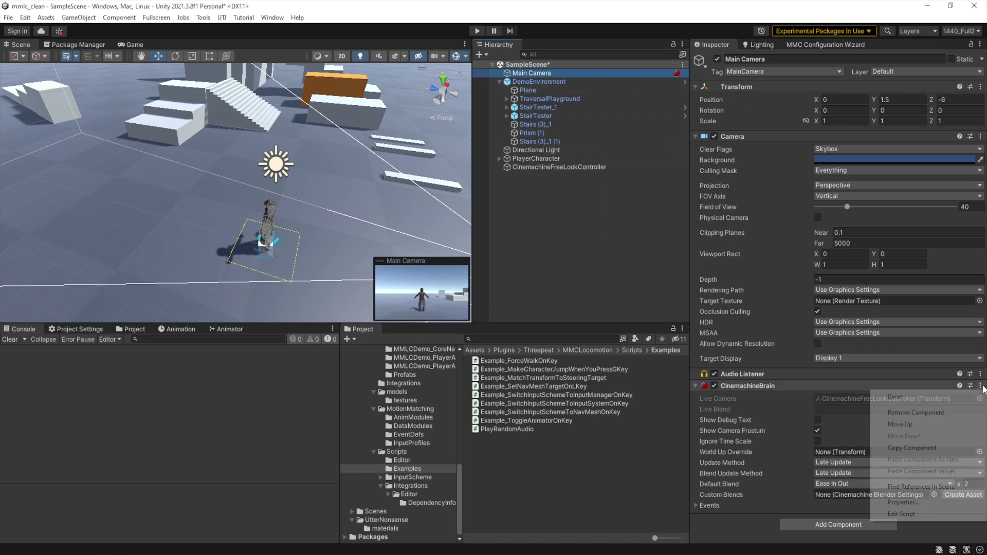
{"action": "left_click", "coordinate": [933, 417]}
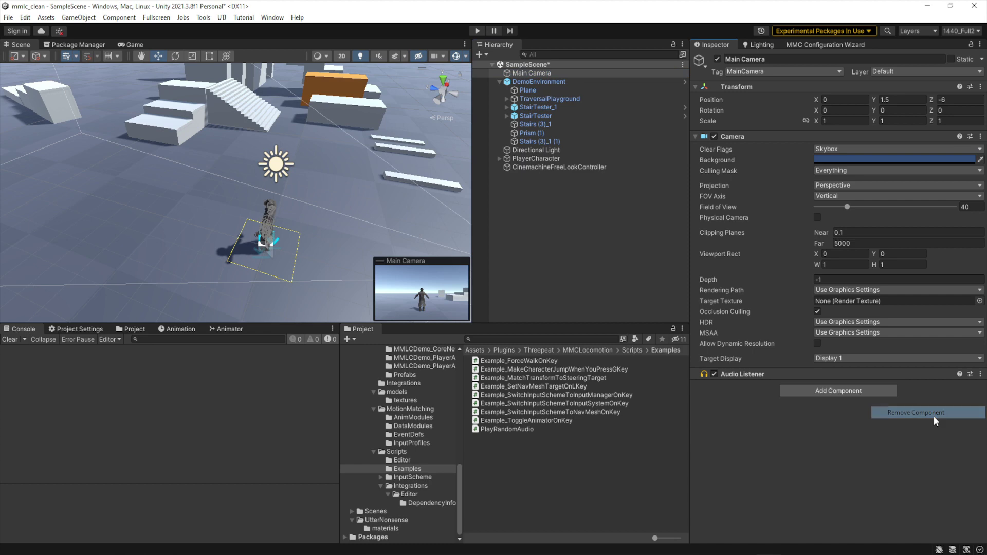
{"action": "left_click", "coordinate": [529, 163]}
{"action": "key", "text": "Delete"}
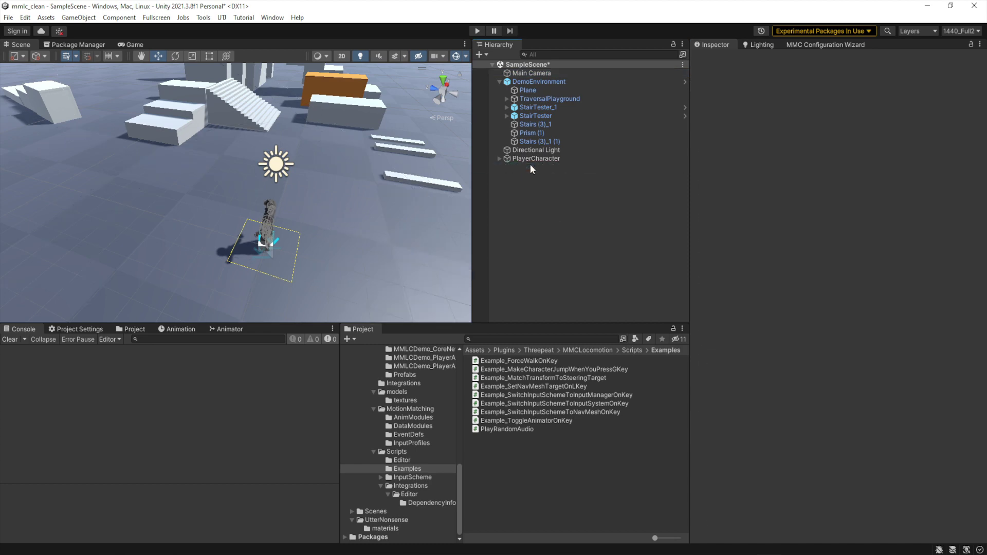
Align the Main Camera with a higher Scene view, giving rotation 24.272, 67.655
{"action": "left_click", "coordinate": [531, 74]}
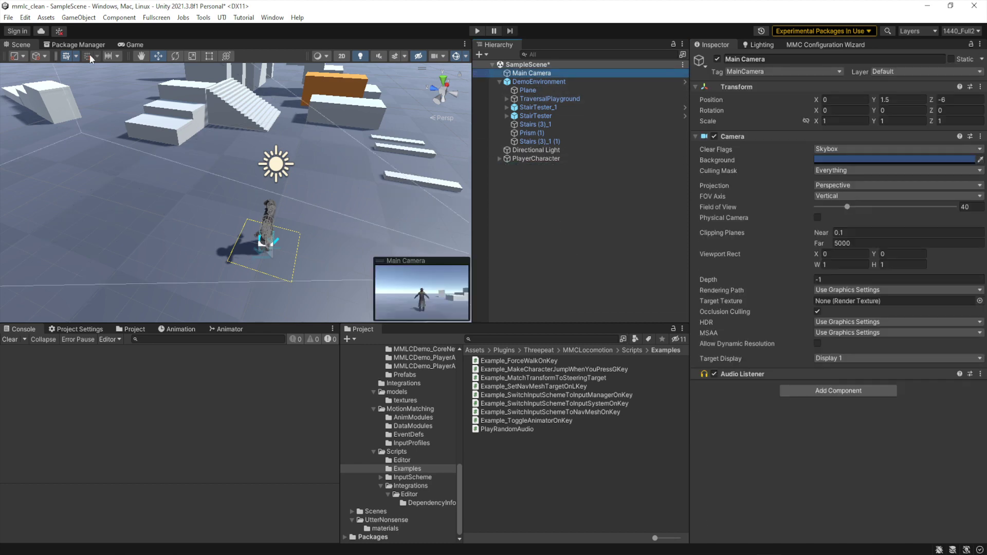
{"action": "left_click", "coordinate": [78, 18]}
{"action": "left_click", "coordinate": [116, 263]}
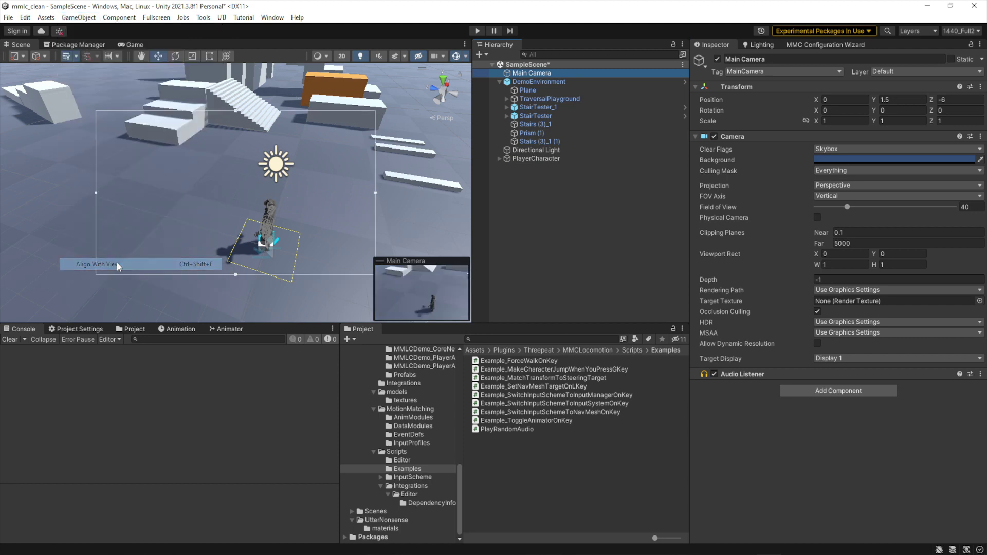
{"action": "right_click_drag", "start_coordinate": [184, 282], "coordinate": [184, 246]}
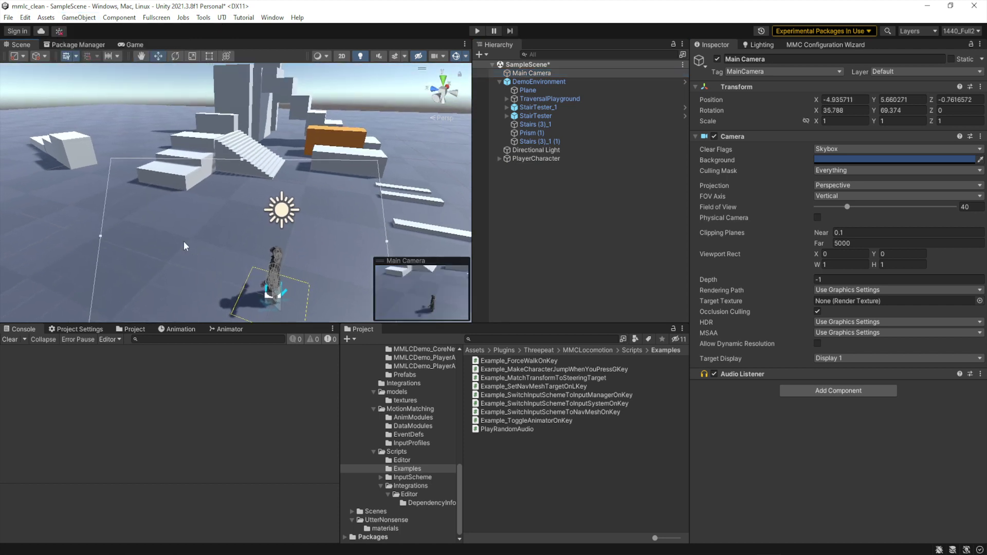
{"action": "left_click", "coordinate": [79, 18]}
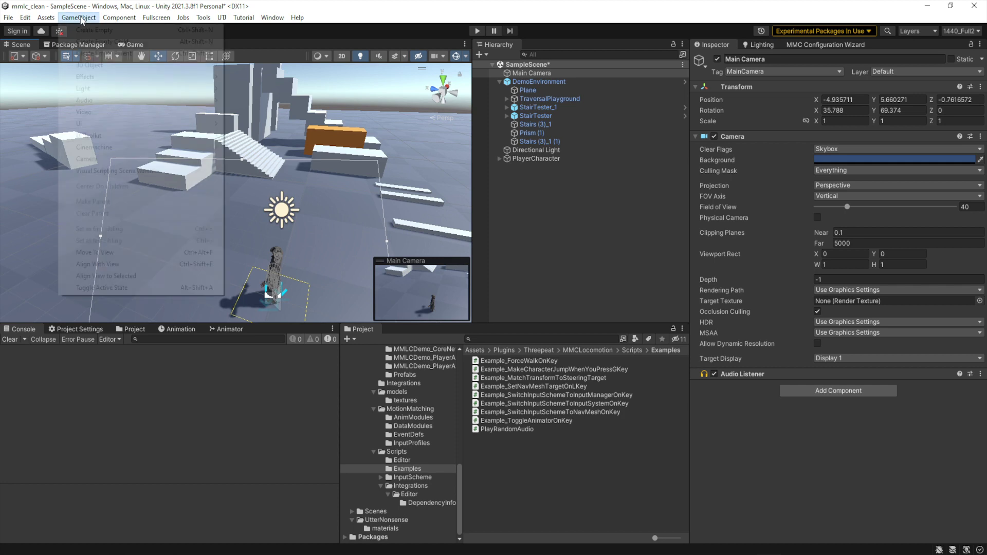
{"action": "left_click", "coordinate": [113, 267]}
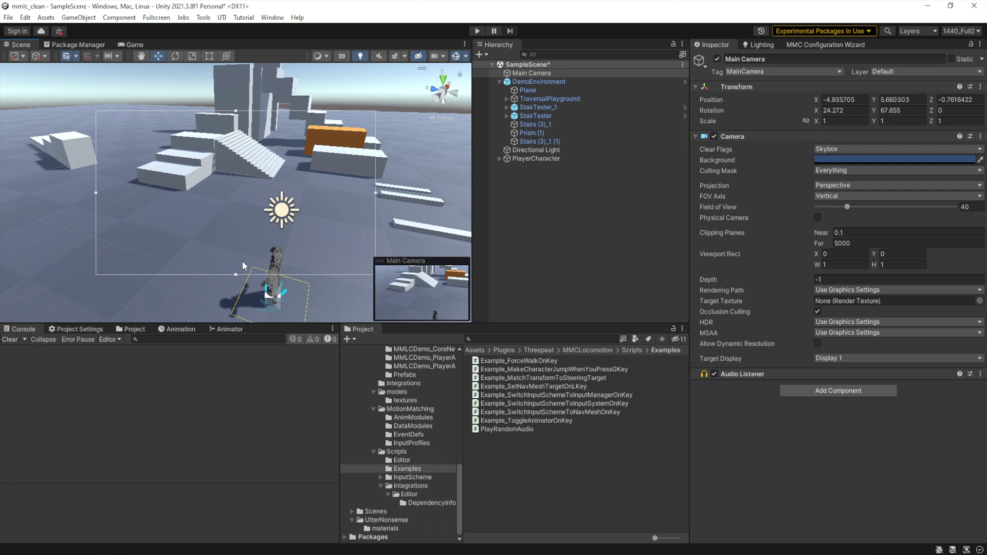
{"action": "left_click", "coordinate": [550, 157]}
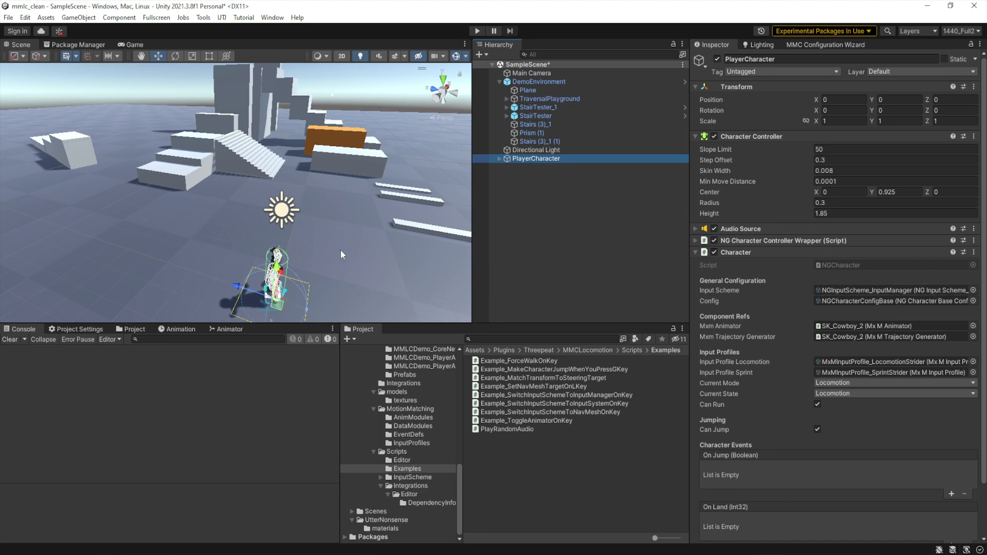
Add The Boss prefab to the scene as an NPC using the NavMesh (NPC) input scheme
{"action": "left_click", "coordinate": [824, 45]}
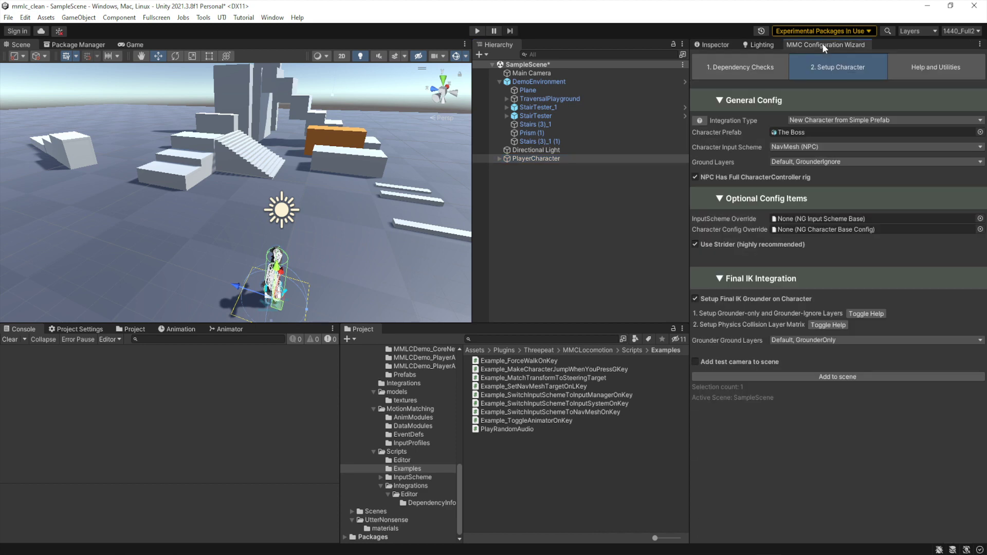
{"action": "left_click", "coordinate": [790, 132]}
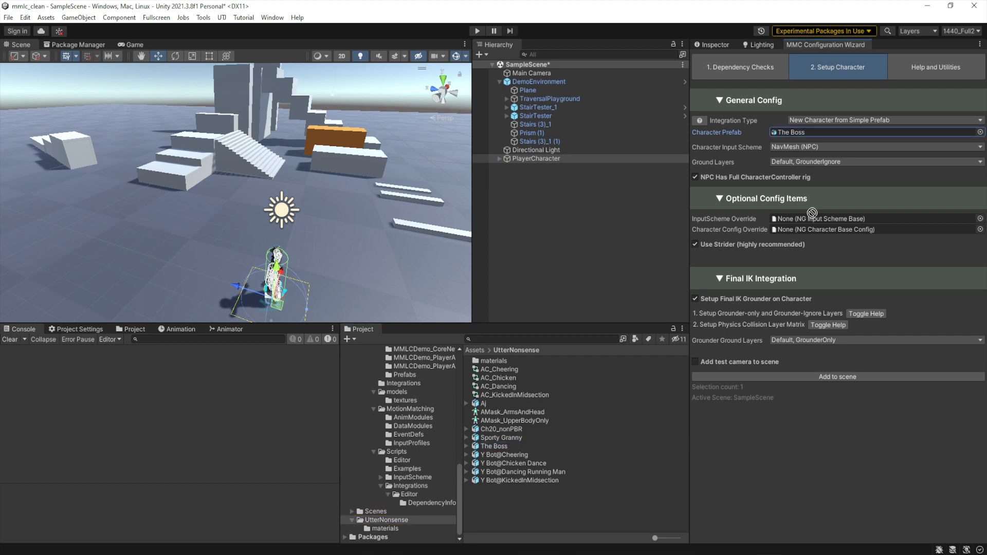
{"action": "left_click", "coordinate": [788, 146]}
{"action": "left_click", "coordinate": [804, 183]}
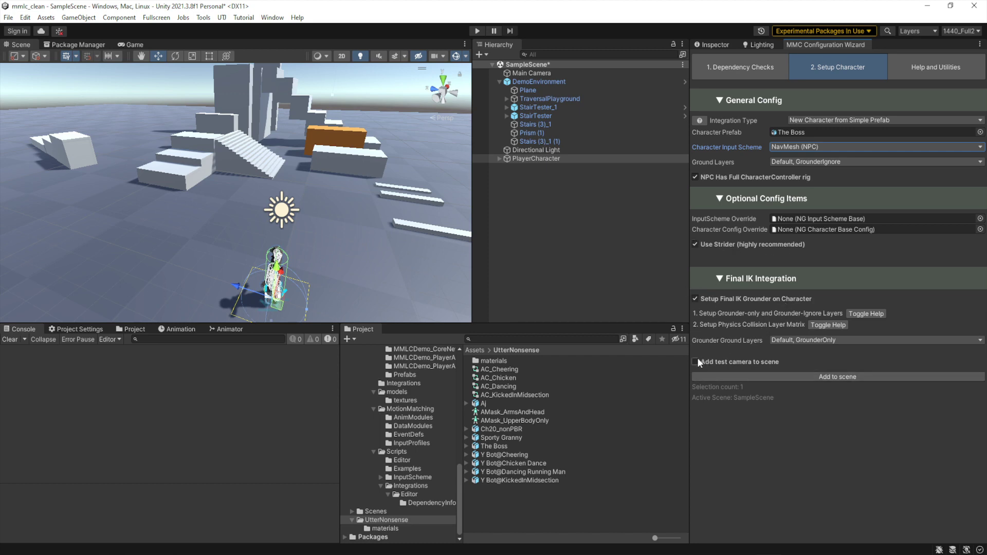
{"action": "left_click", "coordinate": [848, 377]}
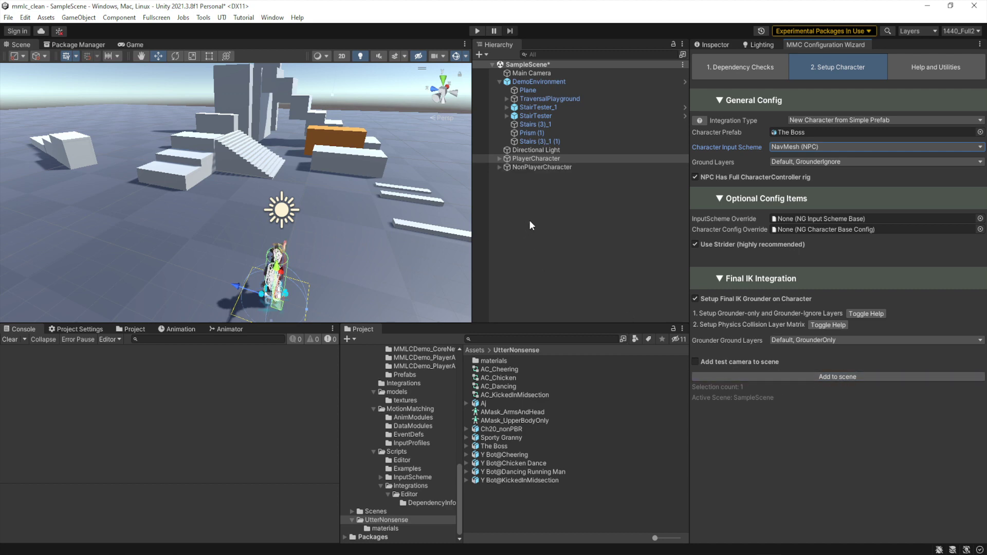
Move the new NonPlayerCharacter to the left of the player
{"action": "left_click", "coordinate": [539, 165]}
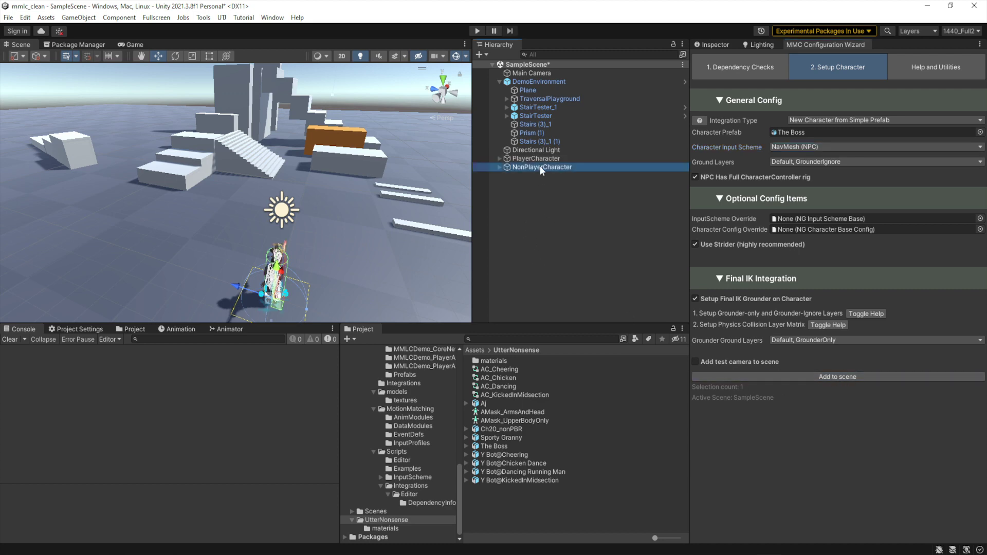
{"action": "left_click", "coordinate": [238, 286]}
{"action": "left_click_drag", "start_coordinate": [186, 280], "coordinate": [98, 267]}
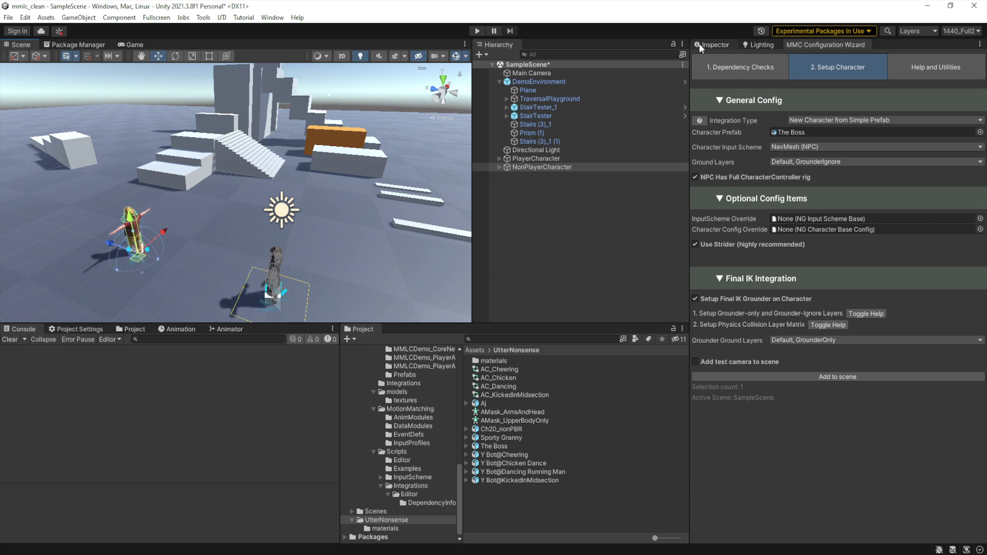
{"action": "left_click", "coordinate": [712, 45]}
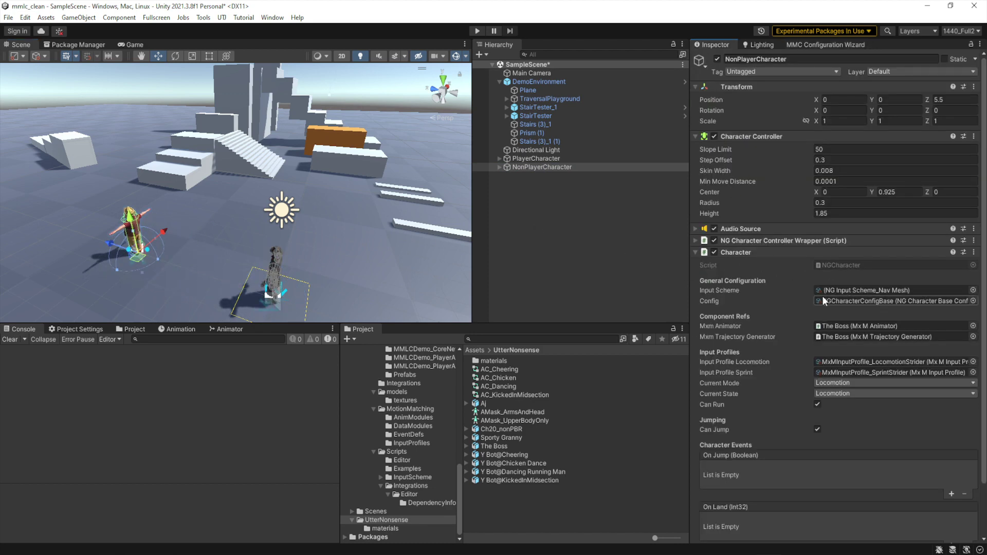
Inspect NG Input Scheme_Nav Mesh: Target Check Interval 1, Minimum Dist To Obstacle 0.5
{"action": "double_click", "coordinate": [888, 290]}
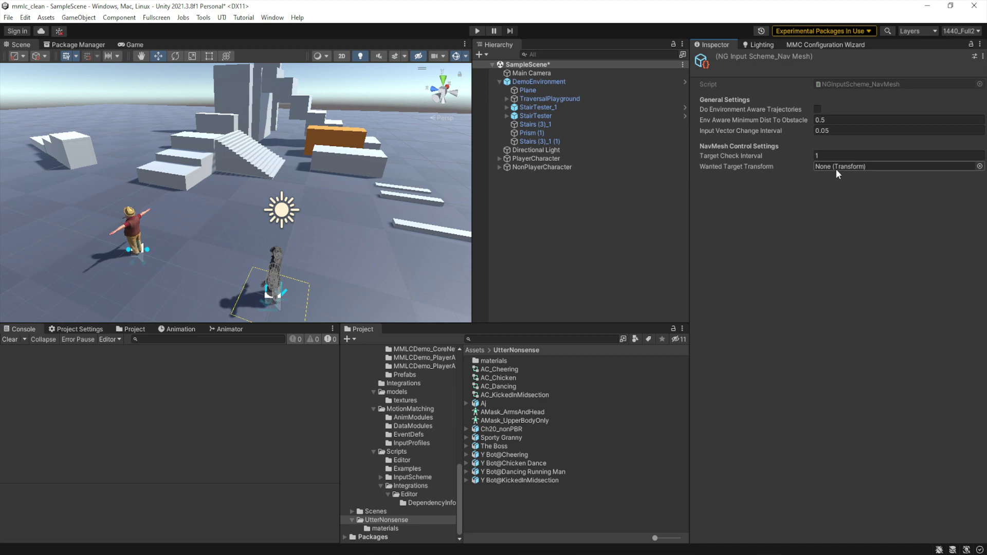
{"action": "mouse_move", "coordinate": [775, 153]}
Create a new Sphere and remove its Sphere Collider
{"action": "right_click", "coordinate": [556, 209]}
{"action": "mouse_move", "coordinate": [591, 344]}
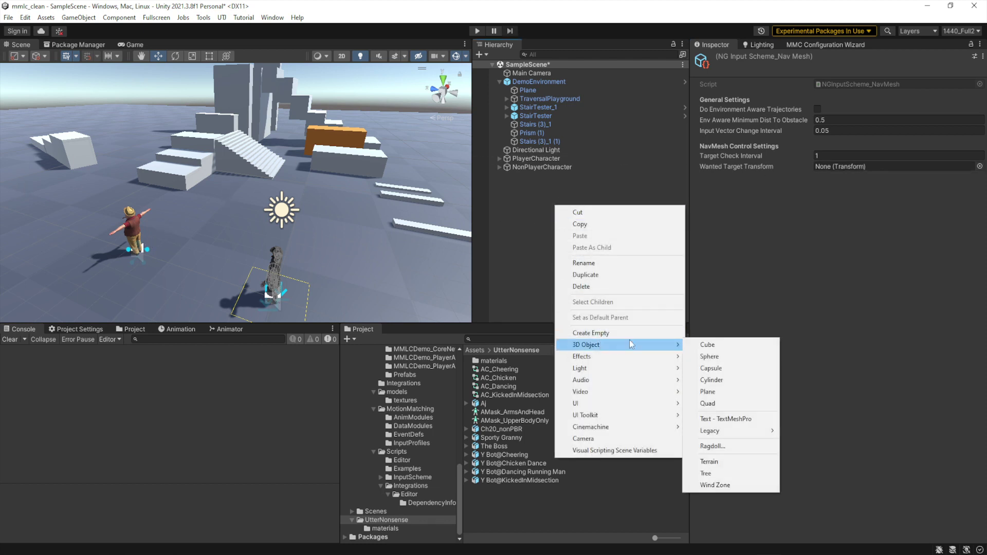
{"action": "left_click", "coordinate": [726, 355]}
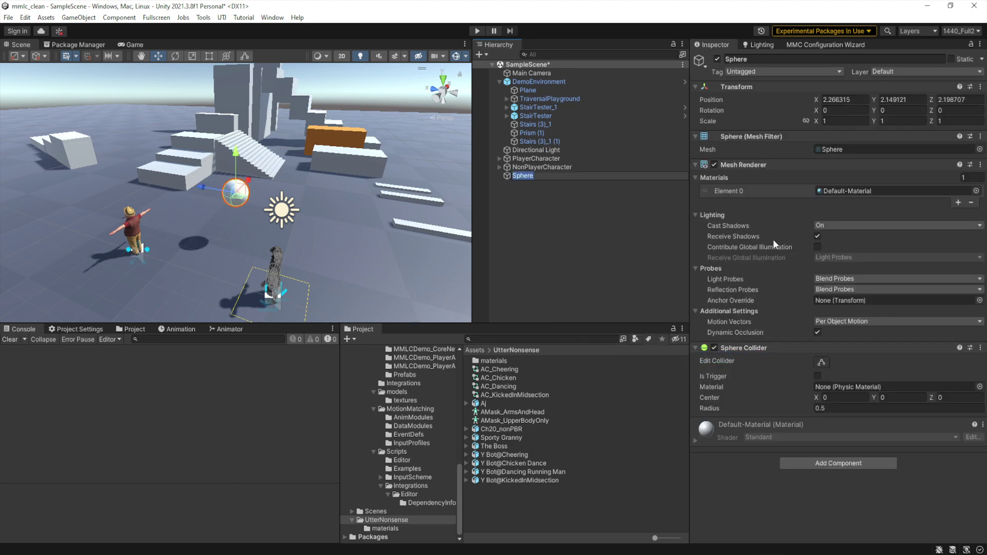
{"action": "left_click", "coordinate": [714, 348]}
{"action": "left_click", "coordinate": [980, 348]}
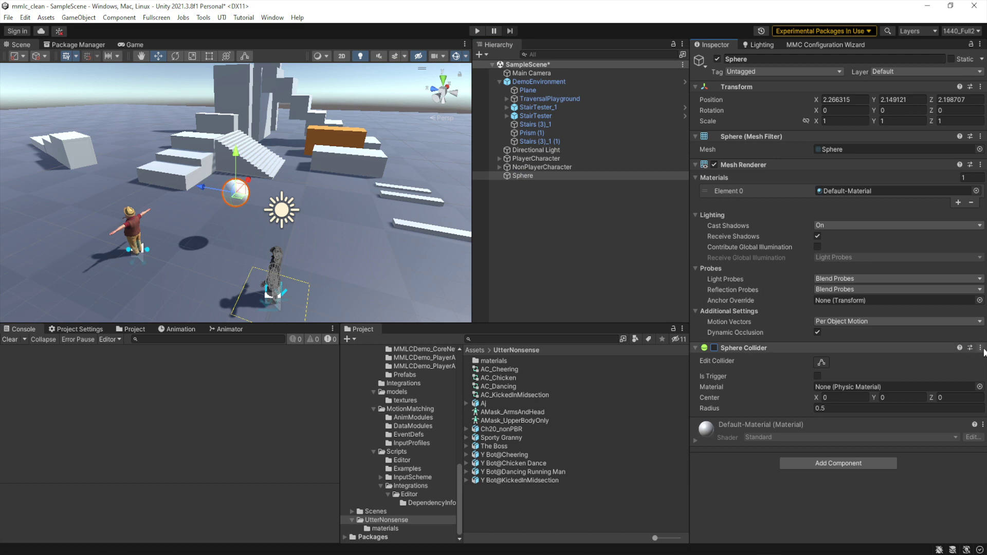
{"action": "left_click", "coordinate": [943, 375]}
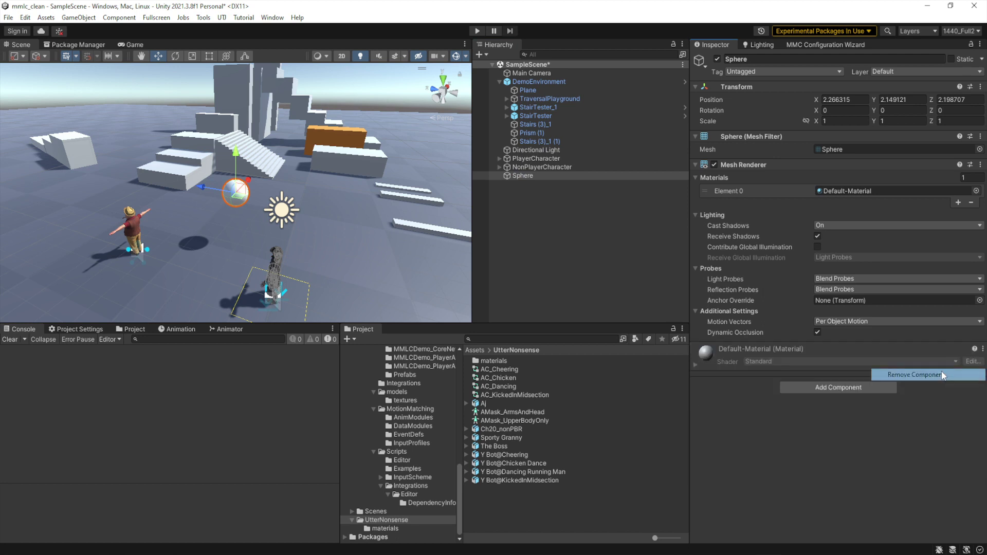
Give the Sphere the ObstacleTranslucent material and move it to Z 6.43 near the stairs
{"action": "left_click", "coordinate": [975, 191]}
{"action": "type", "text": "translu"}
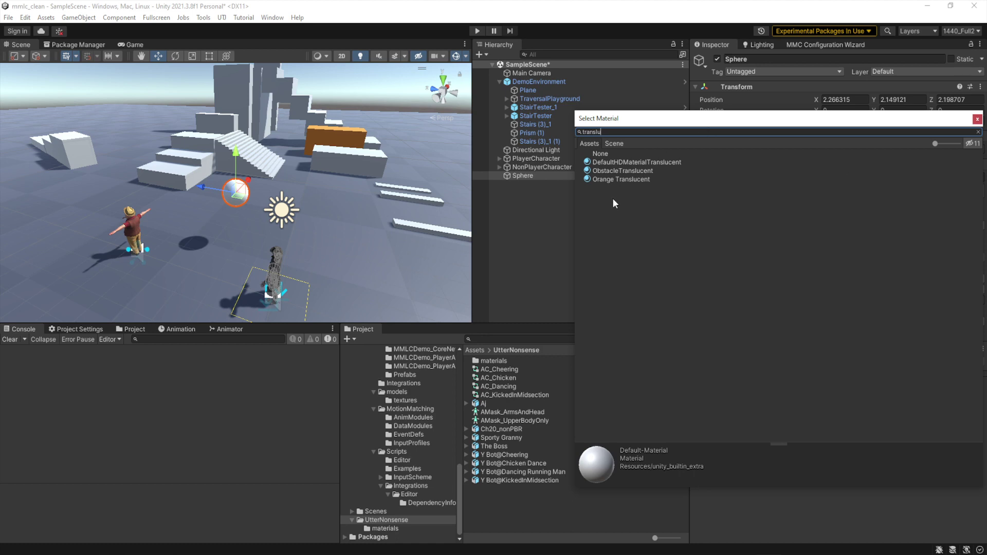
{"action": "left_click", "coordinate": [610, 172]}
{"action": "double_click", "coordinate": [610, 171]}
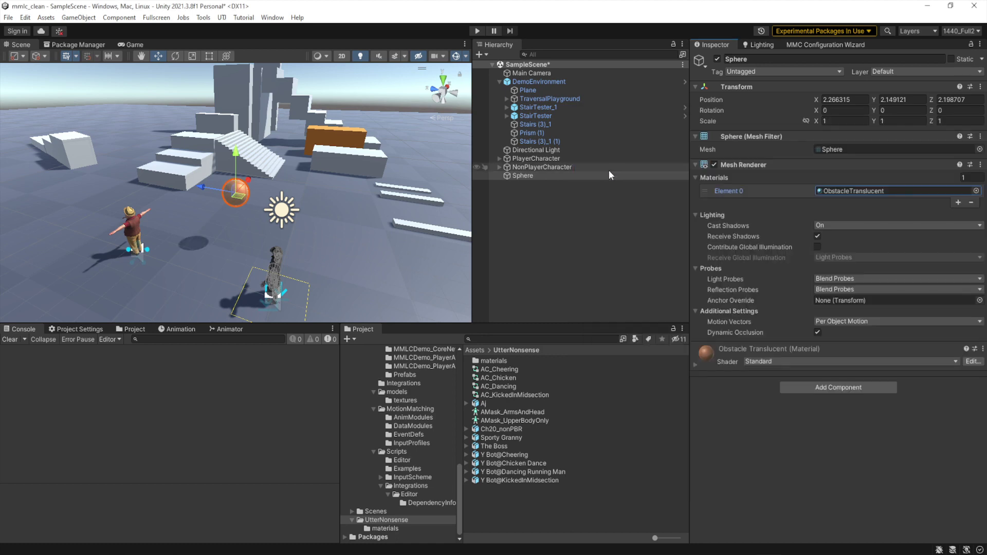
{"action": "left_click_drag", "start_coordinate": [208, 189], "coordinate": [122, 190]}
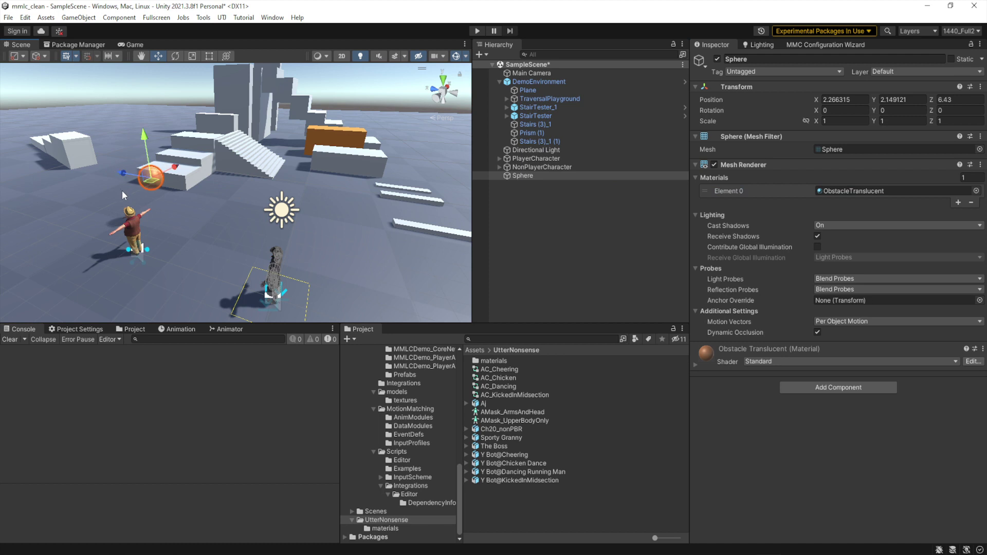
{"action": "left_click", "coordinate": [531, 169]}
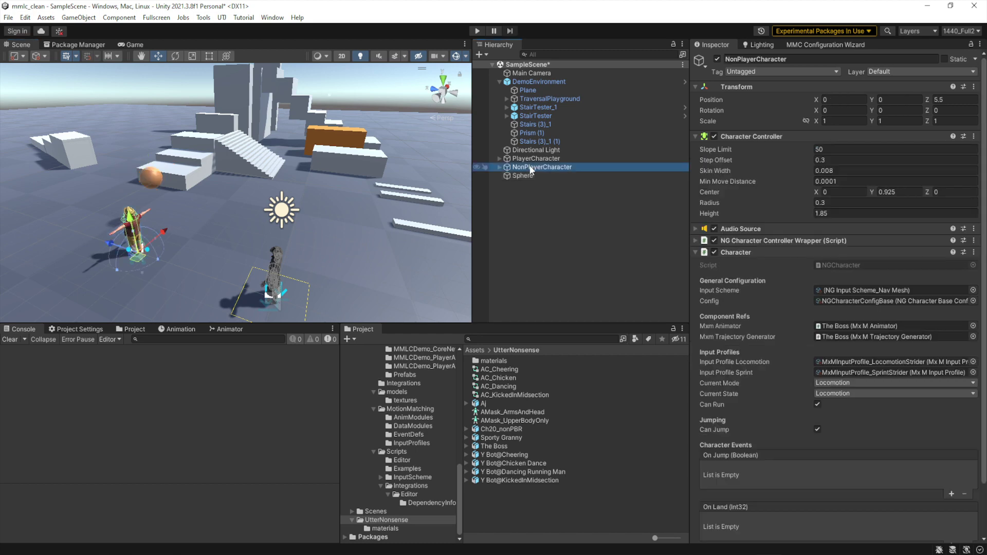
Drag the Sphere into the NavMesh scheme's Wanted Target Transform field
{"action": "double_click", "coordinate": [894, 291]}
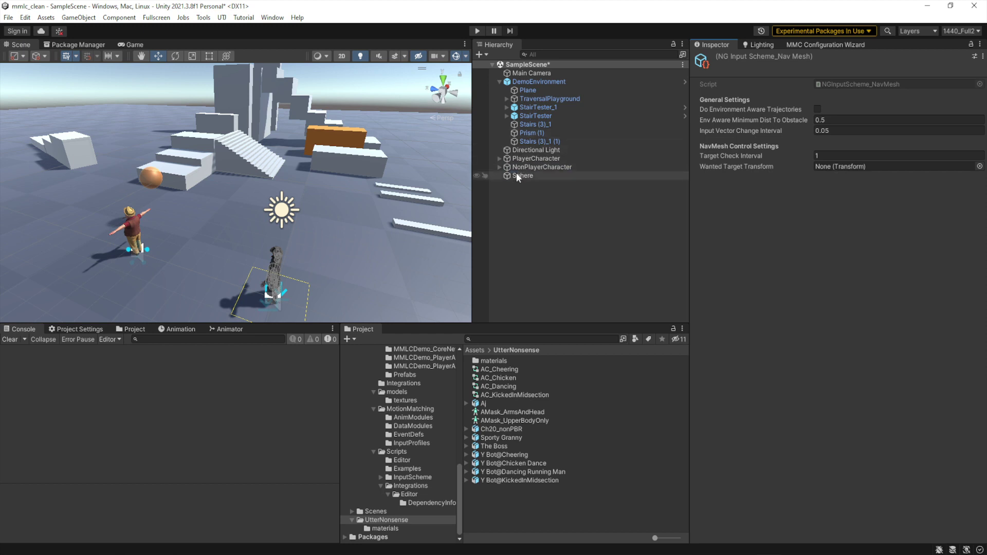
{"action": "left_click_drag", "start_coordinate": [516, 173], "coordinate": [874, 167]}
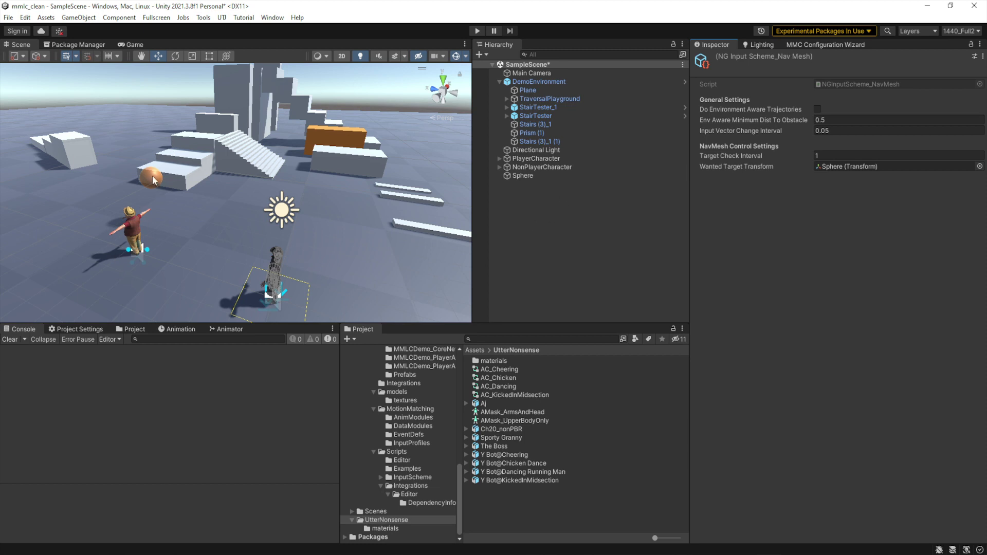
{"action": "left_click", "coordinate": [527, 158]}
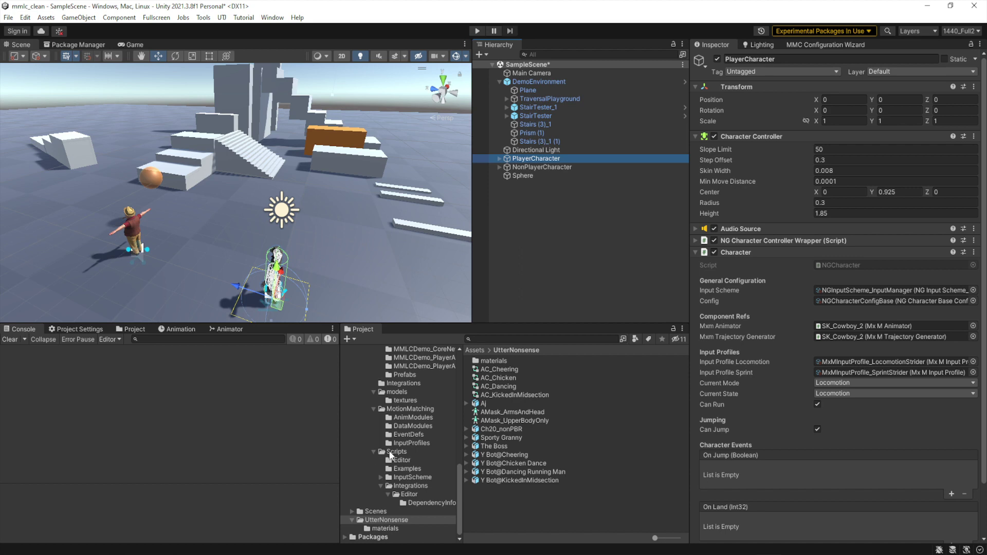
Drag Example_SwitchInputSchemeToNavMeshOnKey from Scripts > Examples onto PlayerCharacter's Inspector
{"action": "left_click", "coordinate": [402, 470]}
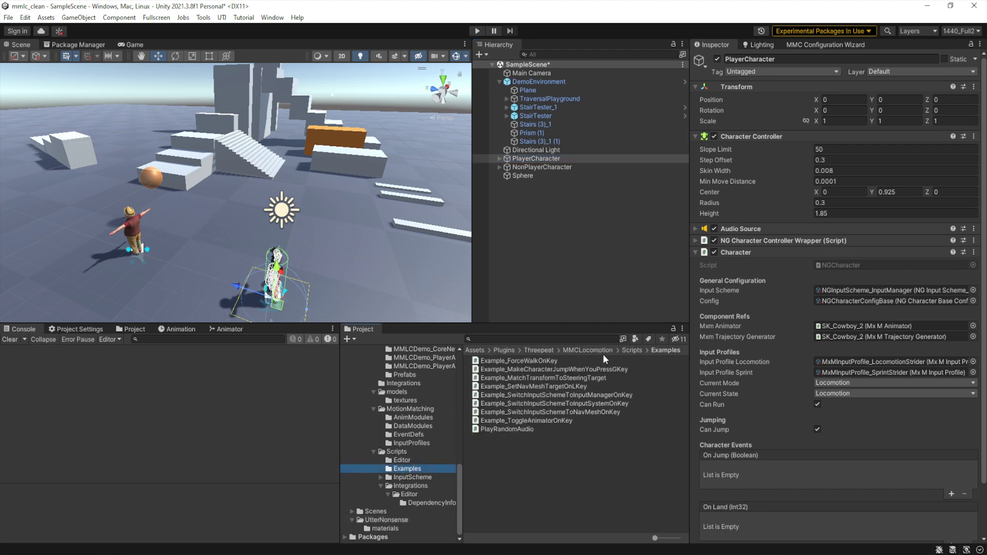
{"action": "left_click", "coordinate": [557, 412]}
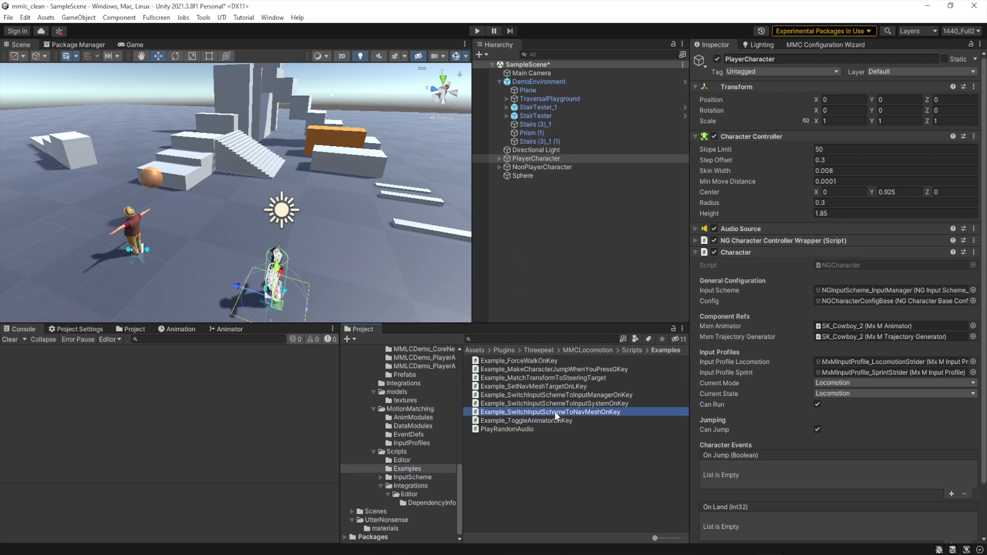
{"action": "left_click_drag", "start_coordinate": [556, 415], "coordinate": [784, 243]}
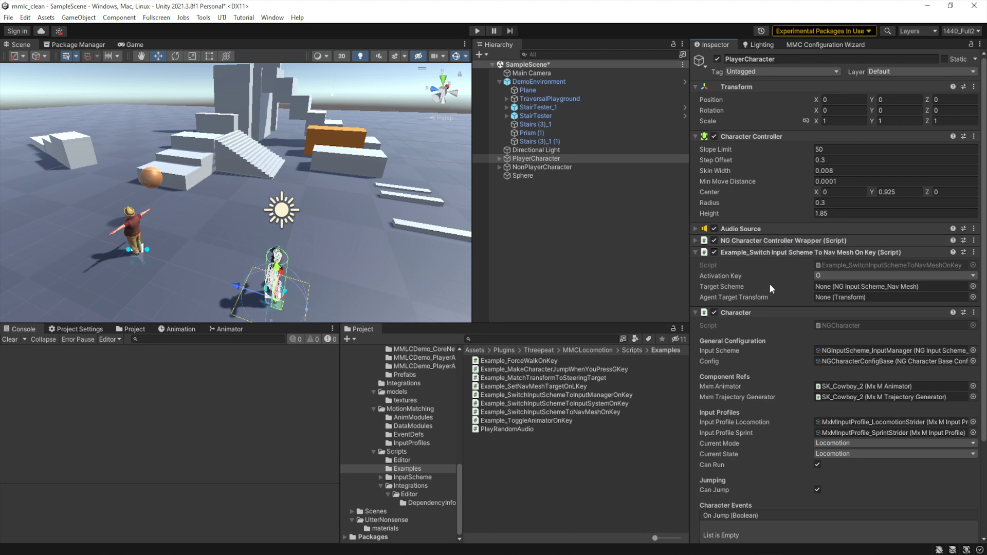
Set Target Scheme to NGInputScheme_NavMesh and Agent Target Transform to NonPlayerCharacter
{"action": "left_click", "coordinate": [972, 288]}
{"action": "double_click", "coordinate": [638, 226]}
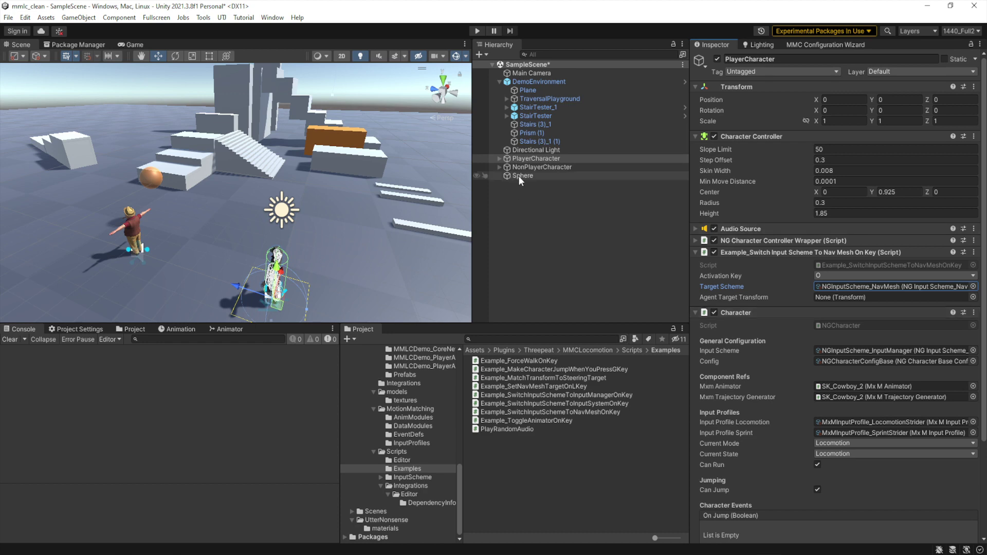
{"action": "left_click_drag", "start_coordinate": [537, 166], "coordinate": [824, 298]}
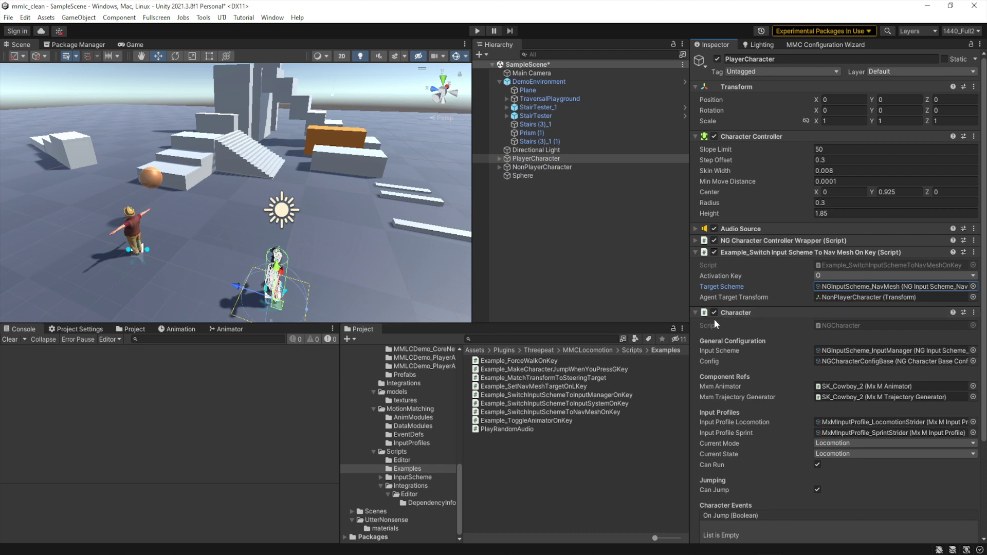
Run a play test that logs 'no valid NavMesh' errors, then stop it
{"action": "left_click", "coordinate": [476, 31]}
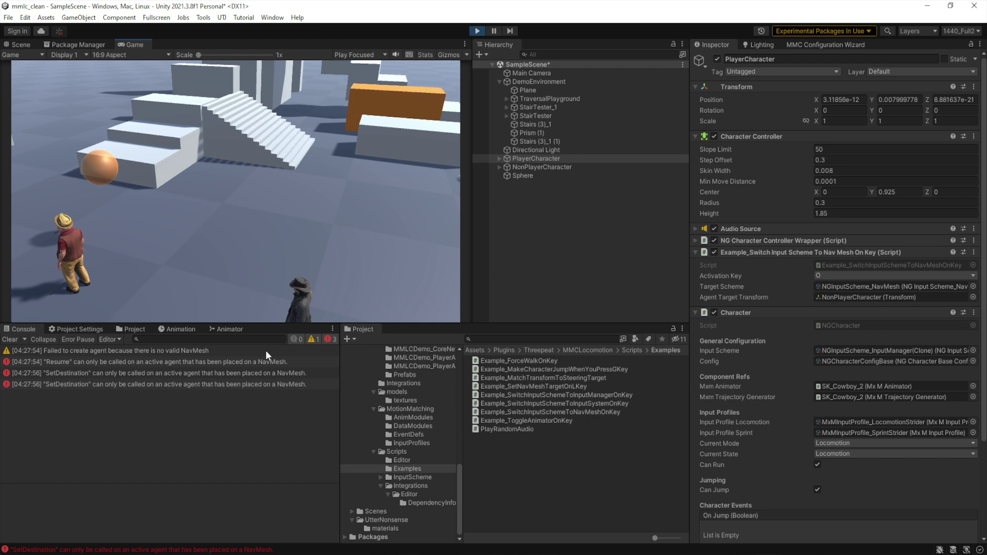
{"action": "key", "text": "ctrl+p"}
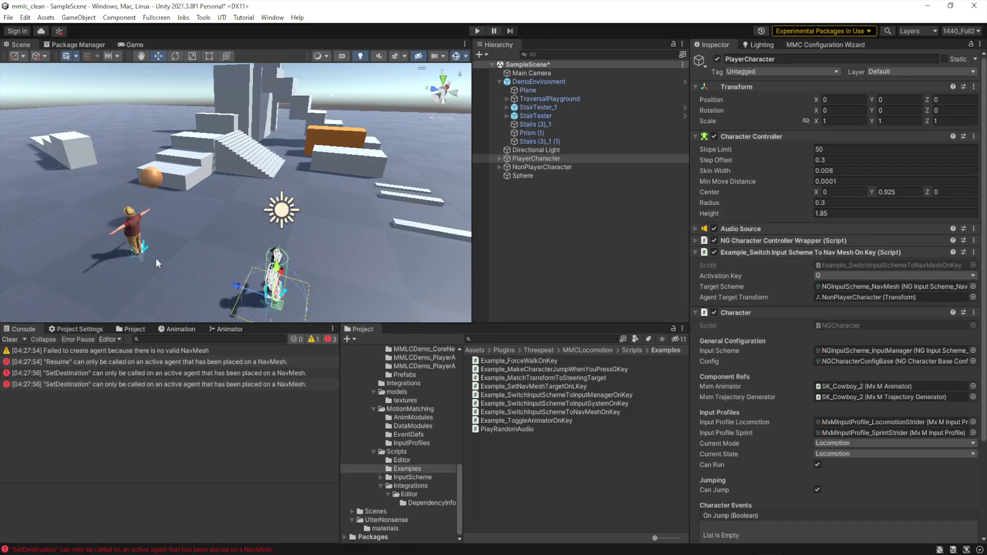
{"action": "left_click", "coordinate": [272, 17]}
Show the Navigation Bake settings, check the NavMesh around the stairs, and play the scene
{"action": "mouse_move", "coordinate": [315, 286]}
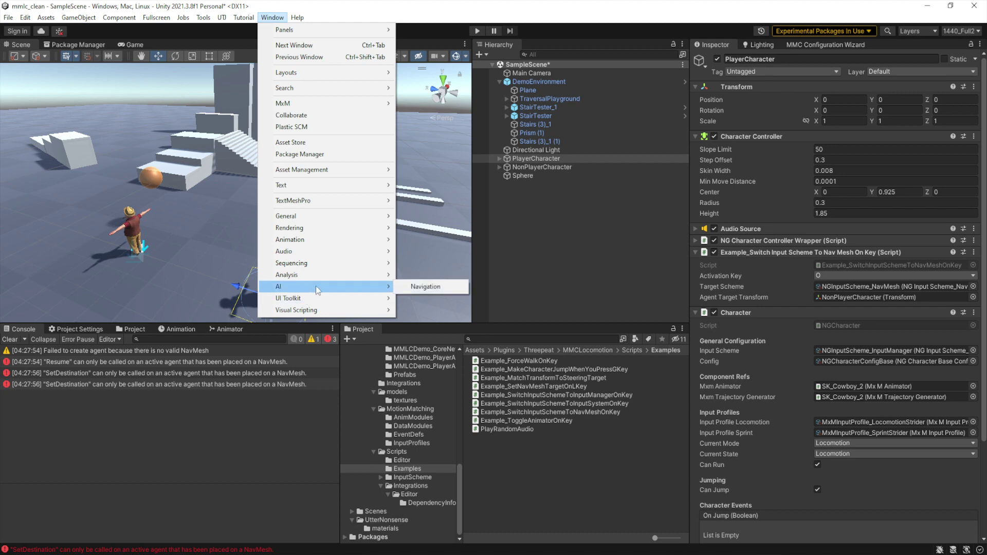
{"action": "left_click", "coordinate": [421, 287]}
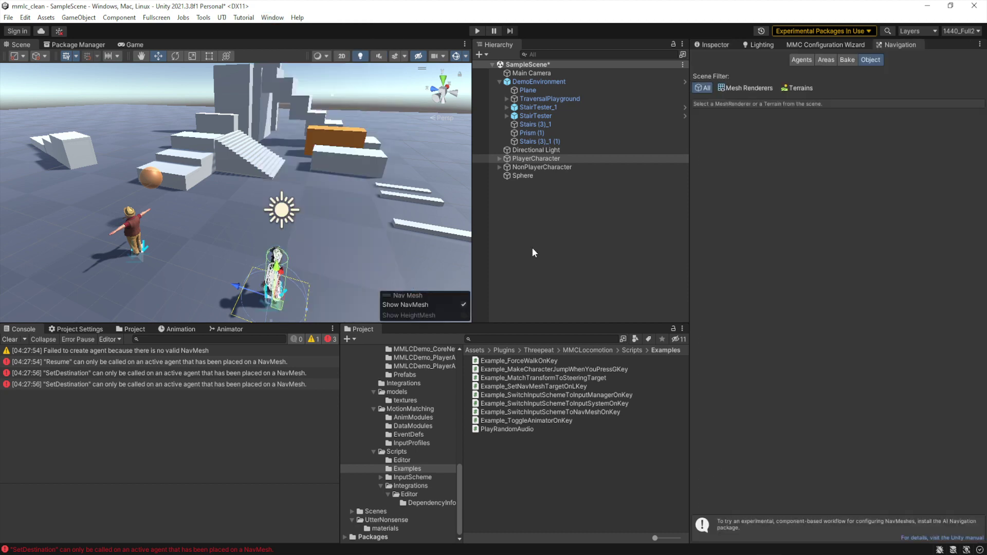
{"action": "left_click", "coordinate": [848, 61]}
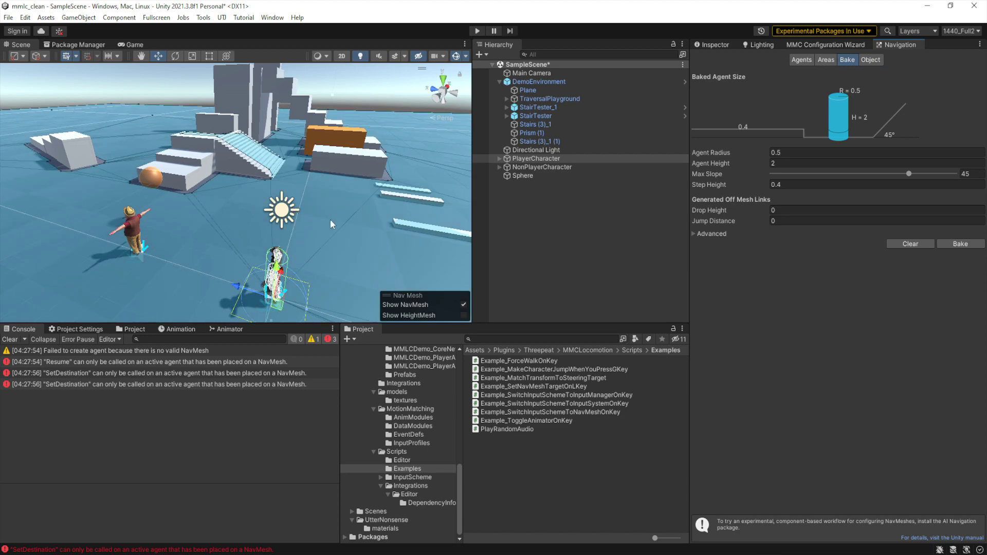
{"action": "left_click_drag", "start_coordinate": [330, 219], "coordinate": [190, 192], "text": "alt"}
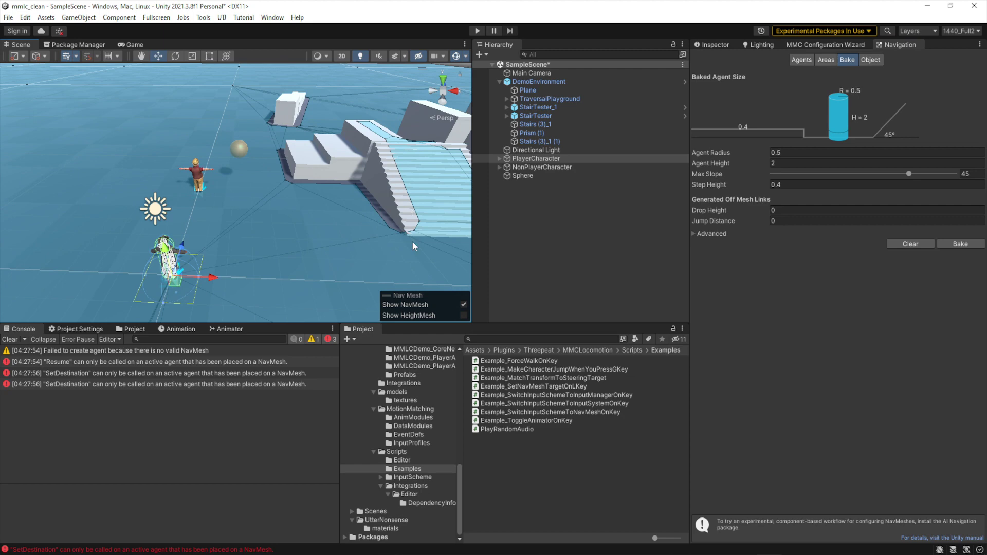
{"action": "left_click_drag", "start_coordinate": [253, 248], "coordinate": [159, 223], "text": "alt"}
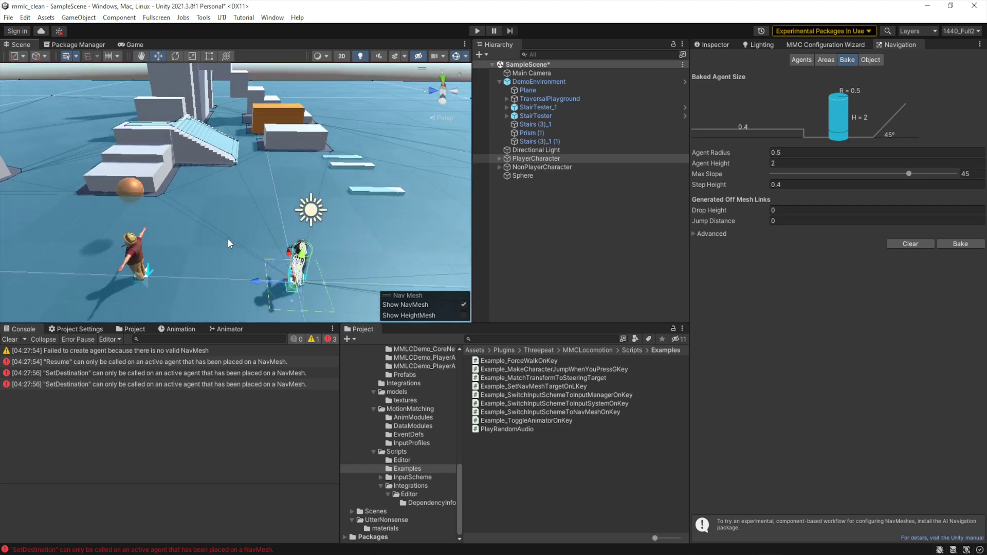
{"action": "left_click", "coordinate": [477, 31]}
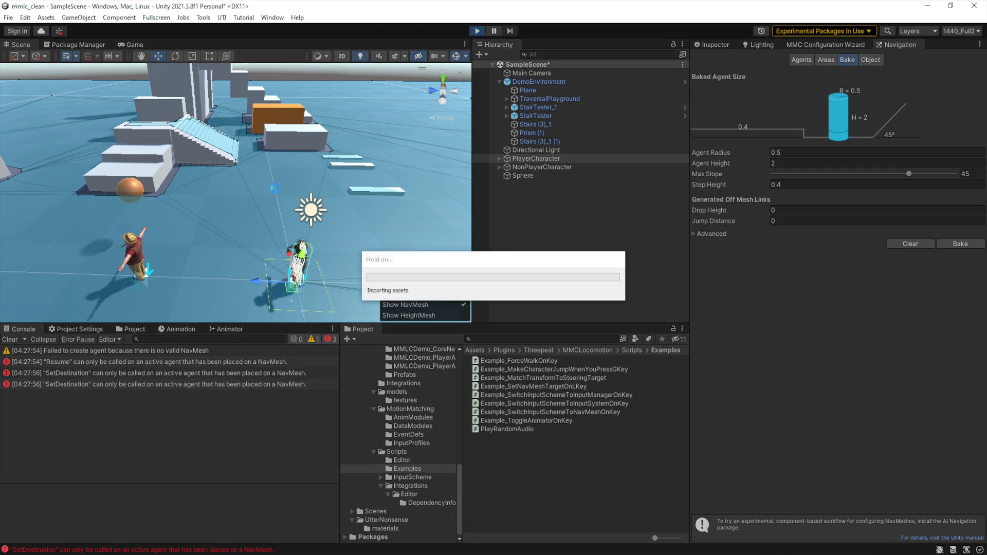
Walk the player forward, switch it to NavMesh input with O, and select the Sphere
{"action": "key", "text": "w"}
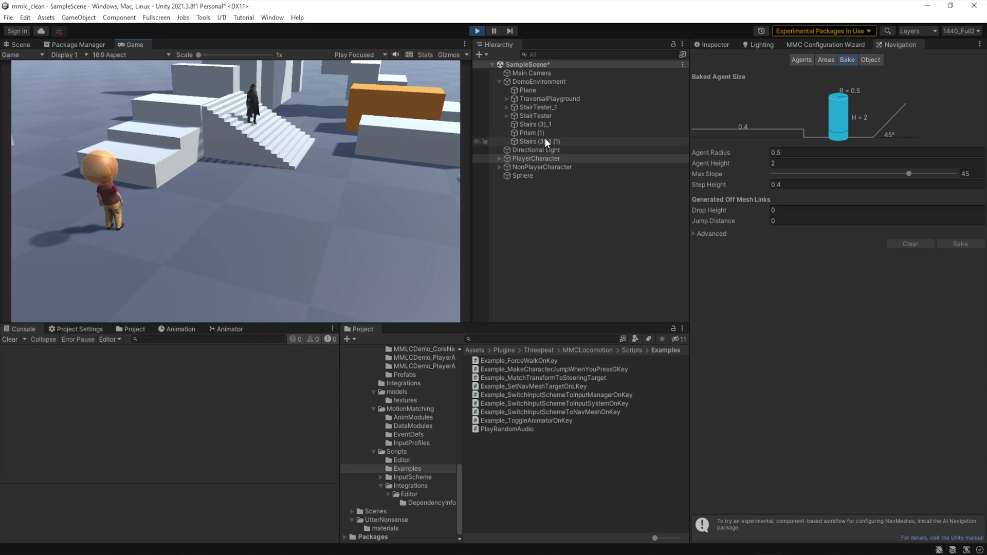
{"action": "left_click", "coordinate": [722, 45]}
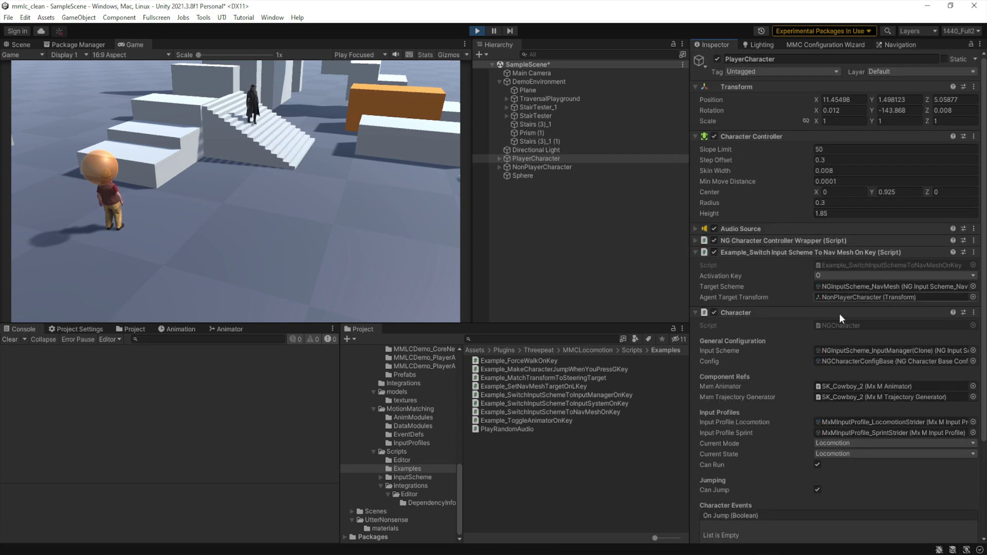
{"action": "left_click", "coordinate": [279, 123]}
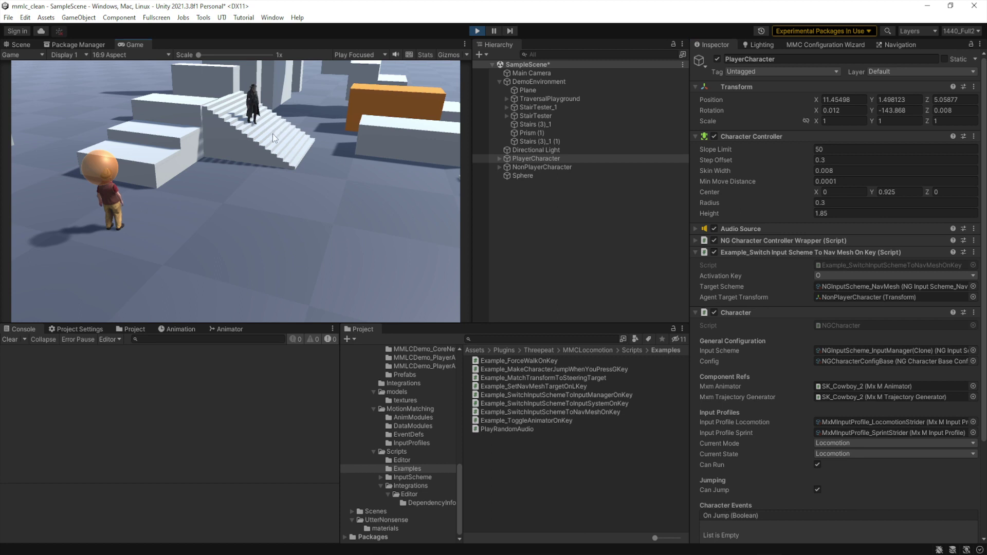
{"action": "key", "text": "o"}
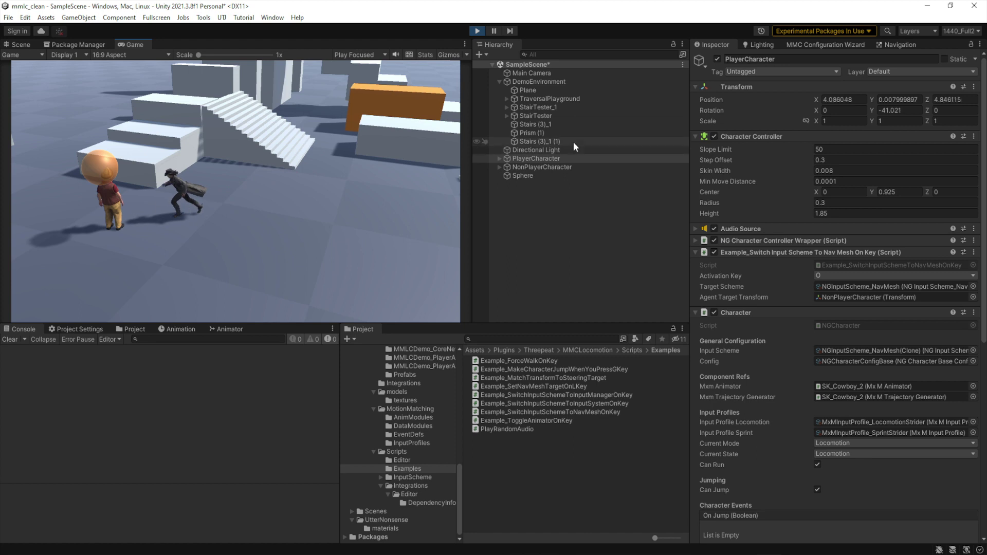
{"action": "left_click", "coordinate": [536, 176]}
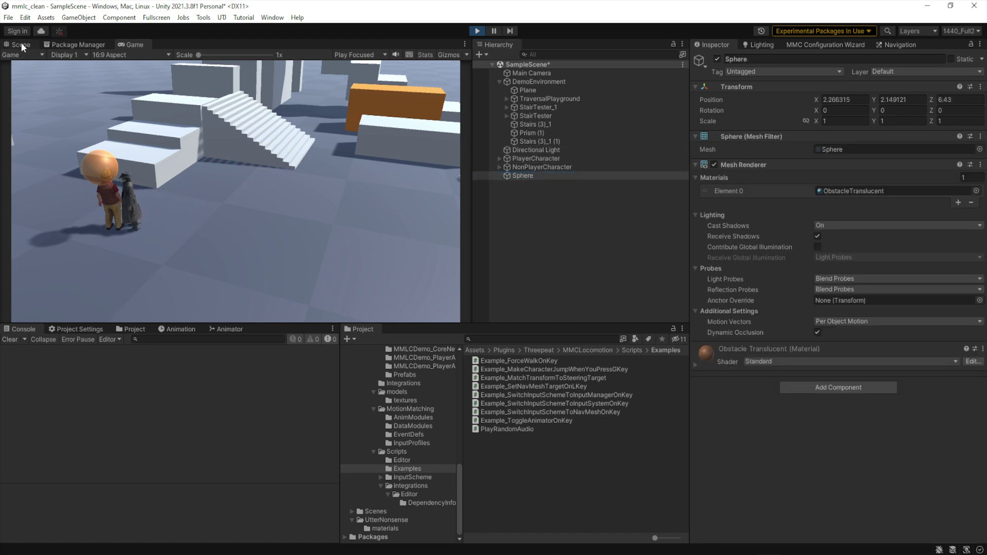
In the Scene view, drag the Sphere along Z to the left stairs, then stop play mode
{"action": "left_click", "coordinate": [21, 44]}
{"action": "left_click_drag", "start_coordinate": [85, 190], "coordinate": [211, 202]}
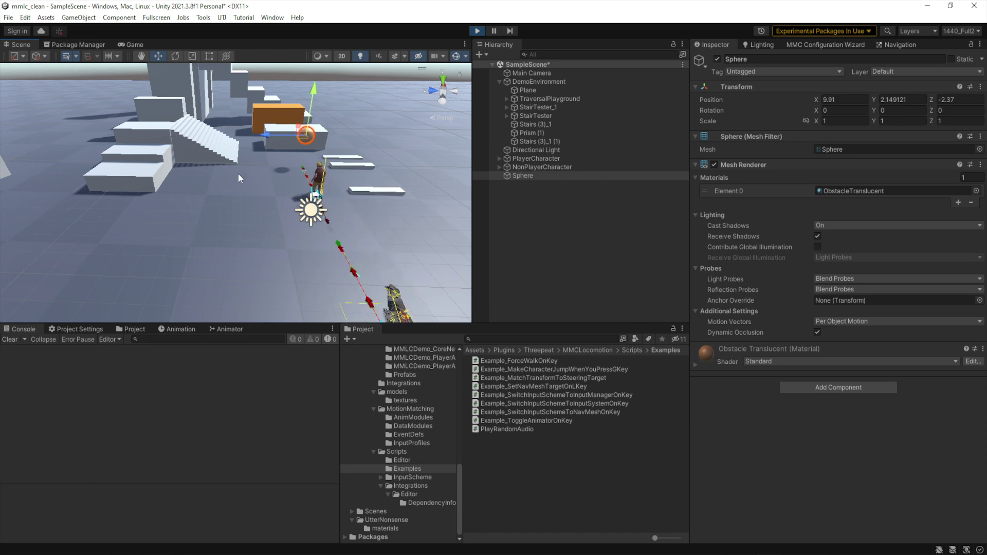
{"action": "left_click_drag", "start_coordinate": [265, 135], "coordinate": [48, 132]}
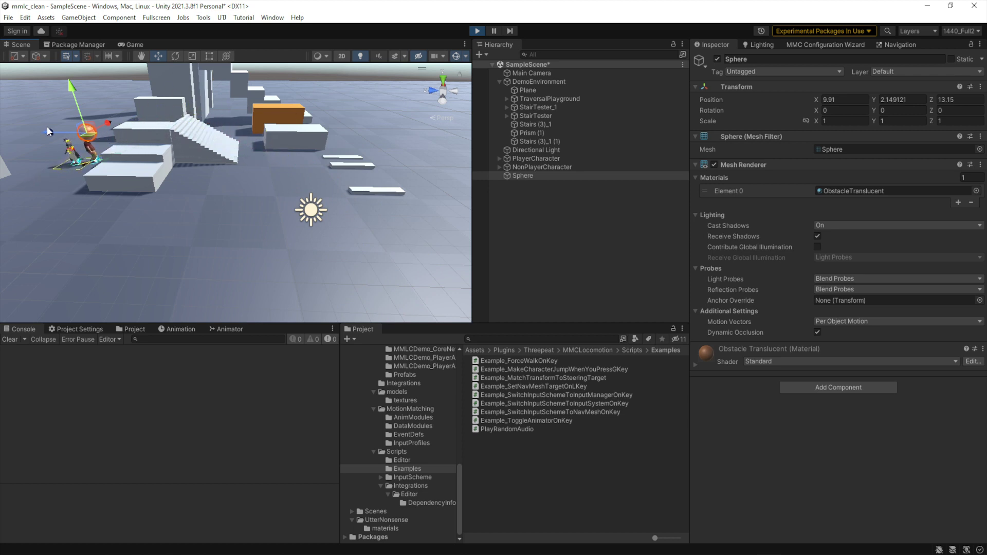
{"action": "left_click", "coordinate": [476, 32]}
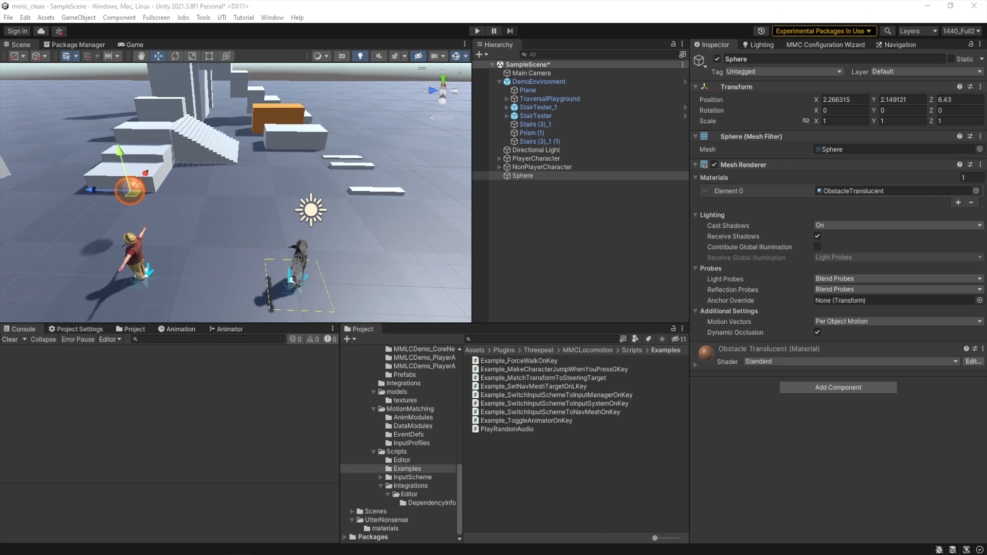
{"action": "double_click", "coordinate": [553, 412]}
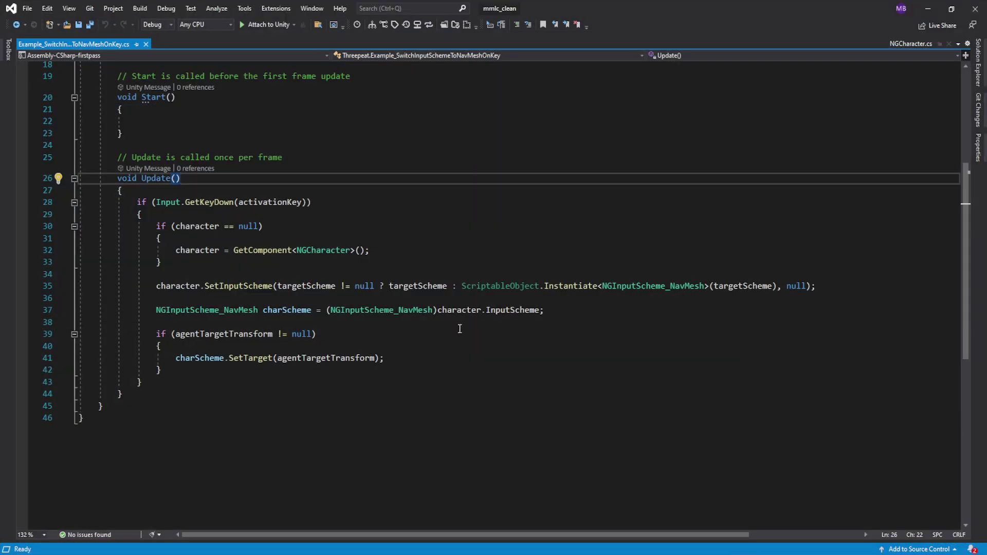
Scroll through the script's Update method that switches to NGInputScheme_NavMesh on activationKey
{"action": "scroll", "coordinate": [150, 223], "scroll_direction": "up", "scroll_amount": 6}
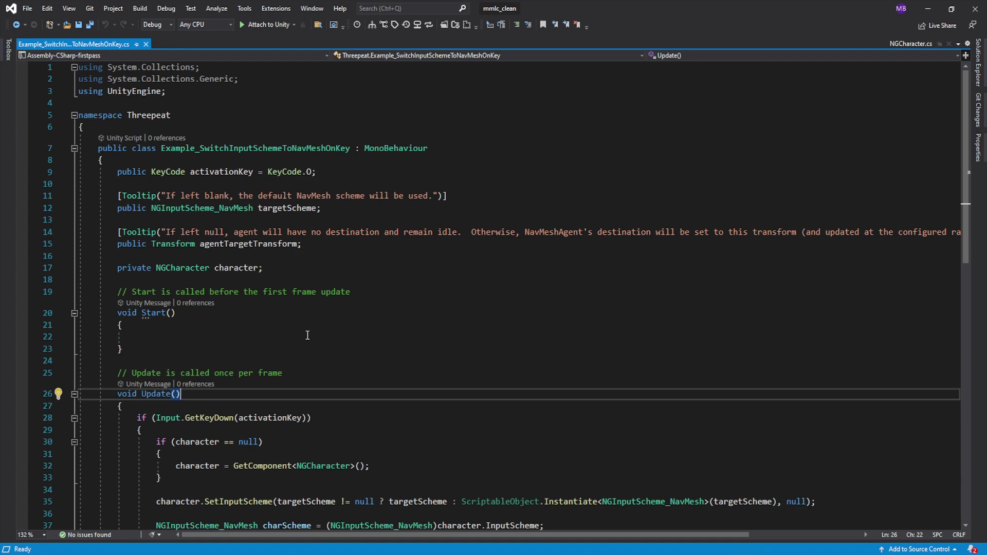
{"action": "scroll", "coordinate": [308, 335], "scroll_direction": "down", "scroll_amount": 3}
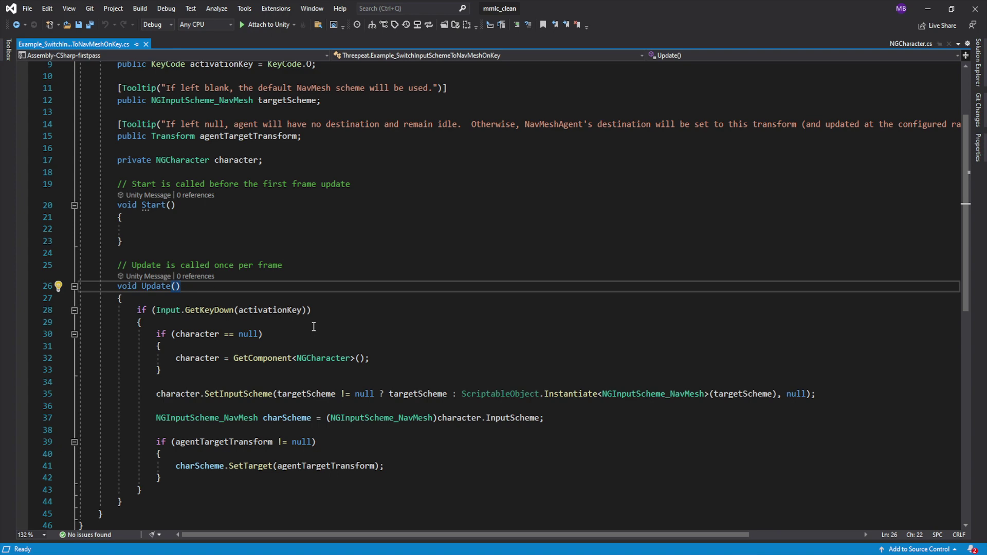
{"action": "scroll", "coordinate": [163, 262], "scroll_direction": "down", "scroll_amount": 3}
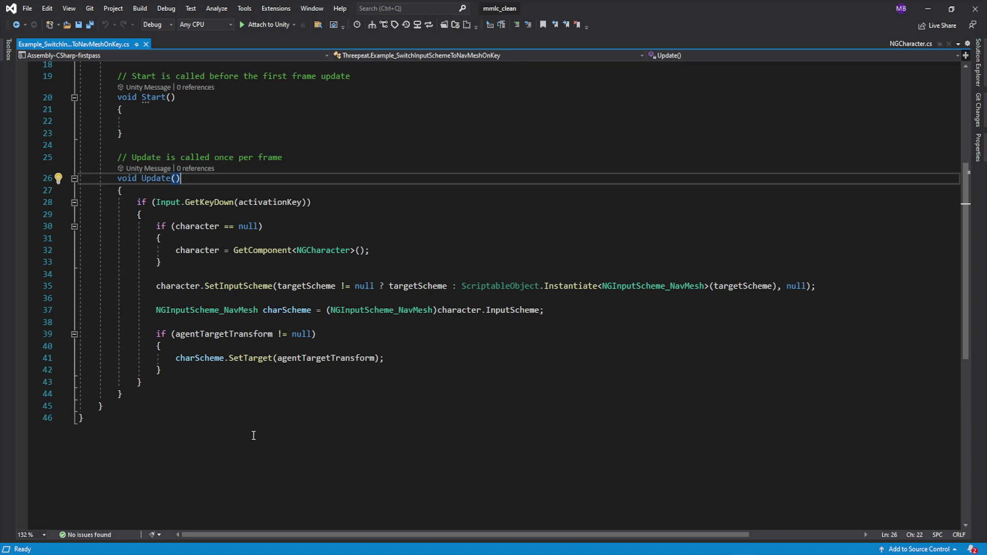
Open Example_SetNavMeshTargetOnLKey from Unity's Project window and review its KeyCode.L target code
{"action": "key", "text": "alt+Tab"}
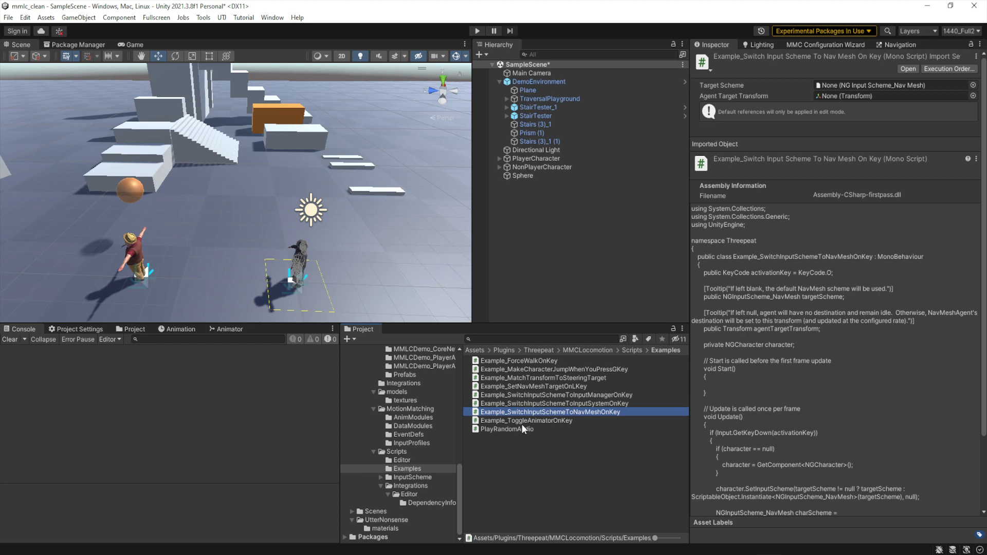
{"action": "double_click", "coordinate": [522, 386]}
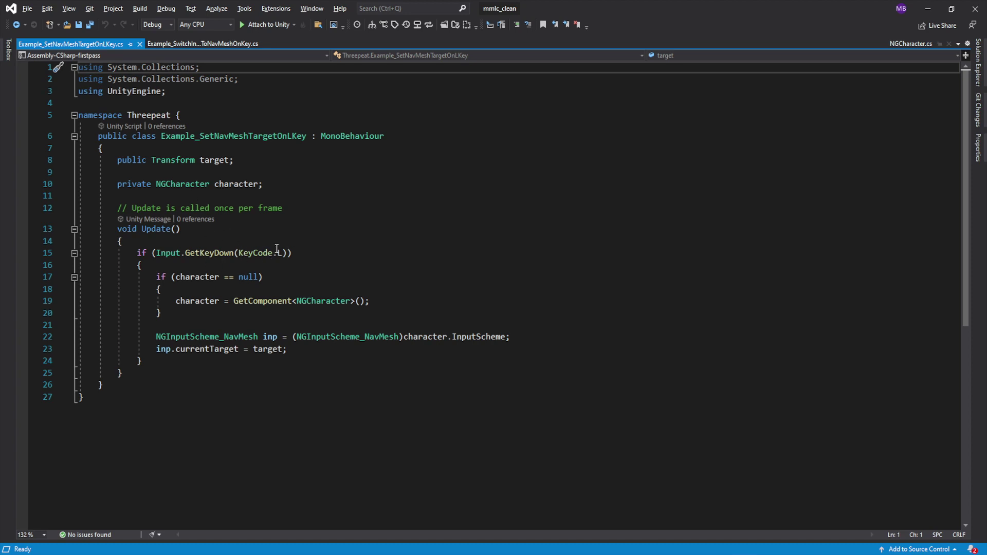
{"action": "mouse_move", "coordinate": [479, 340]}
{"action": "mouse_move", "coordinate": [339, 303]}
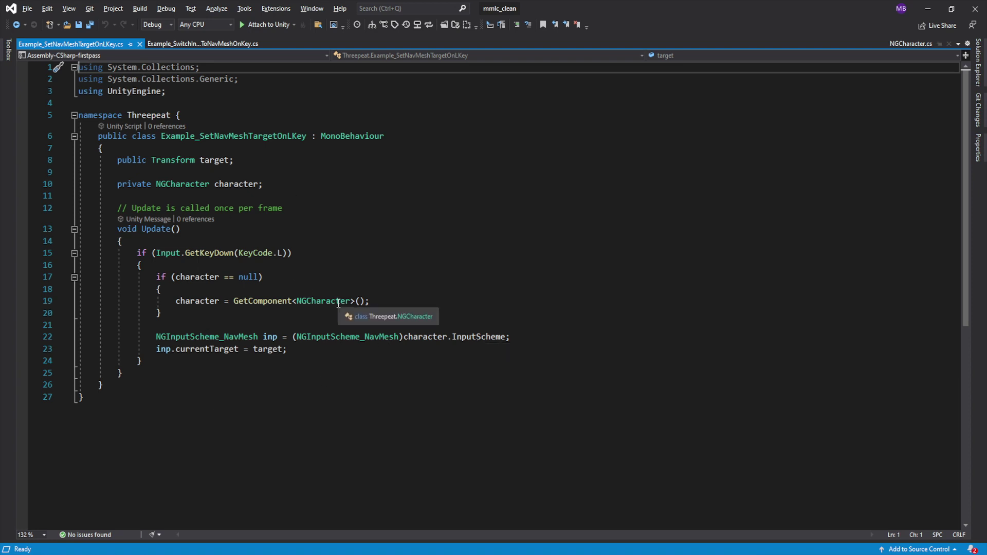